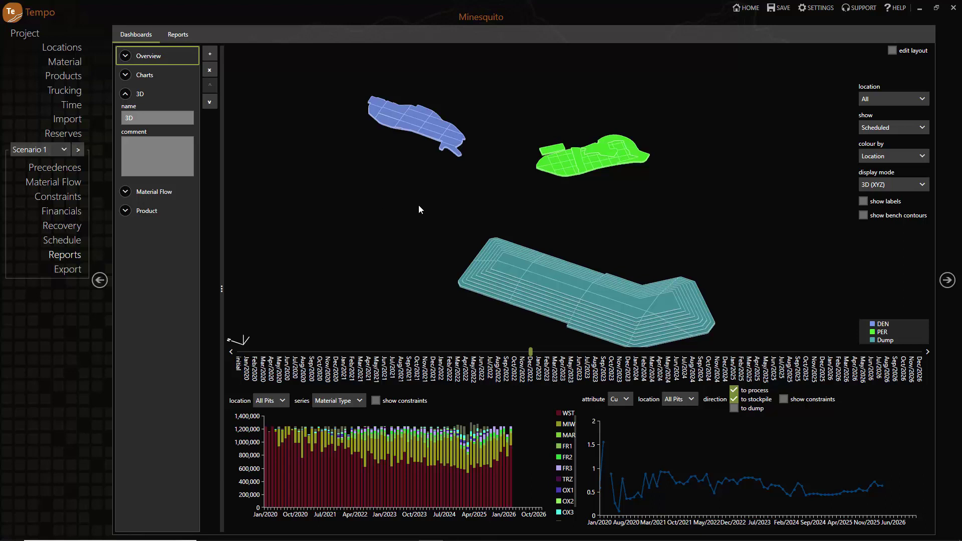
Orbit the 3D overview of pits and dump, then switch the dashboard to Charts.
left_click_drag(368, 199, 485, 214)
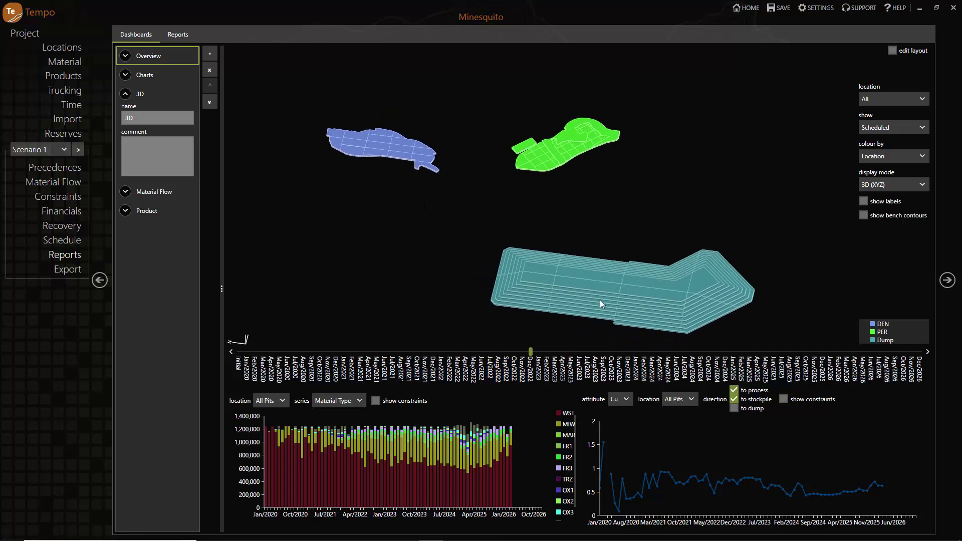
left_click(150, 76)
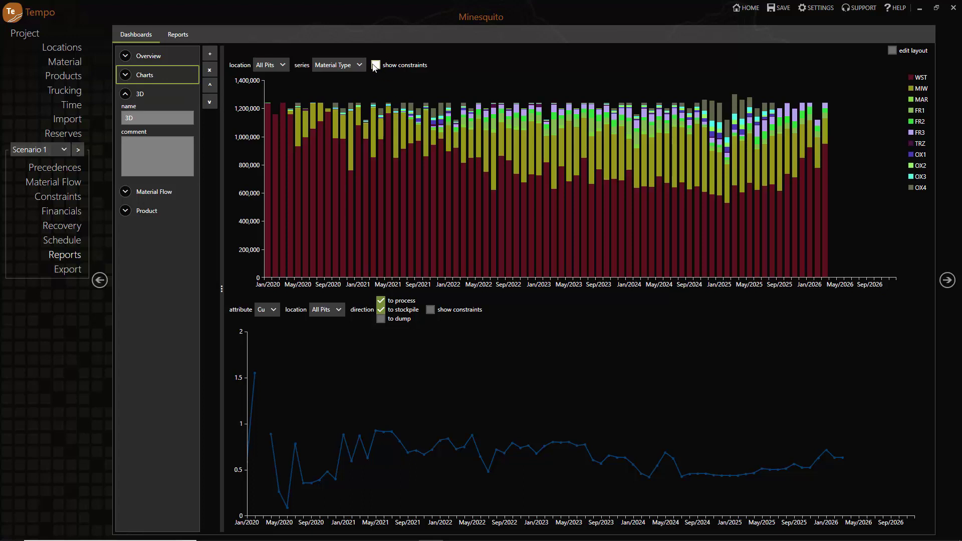
Show constraints on the material movement and grade charts, then switch to the 3D dashboard.
left_click(376, 65)
left_click(430, 310)
left_click(150, 93)
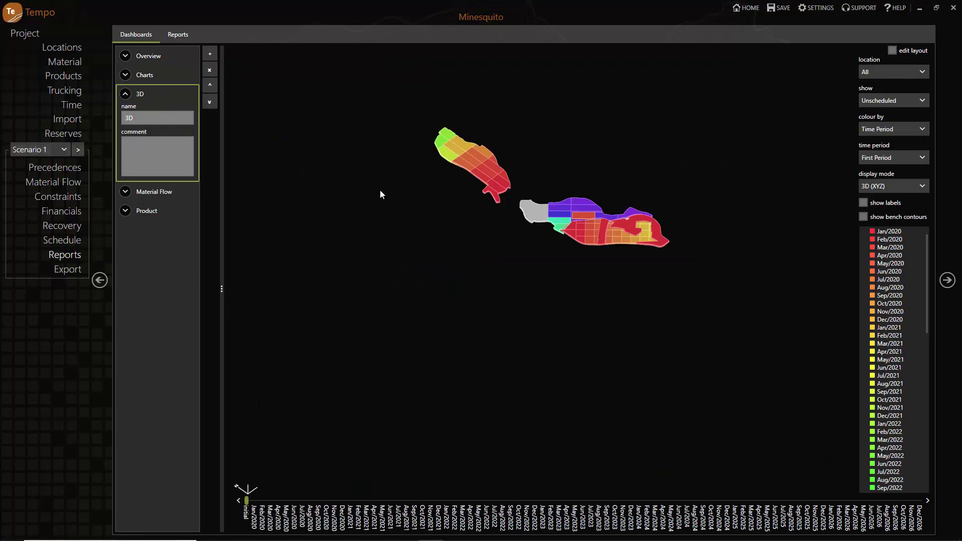
scroll(589, 224, "up", 4)
Play the 3D schedule animation, orbiting to watch the pits and dump fill over time.
middle_click_drag(608, 278, 574, 123)
left_click_drag(574, 120, 635, 126)
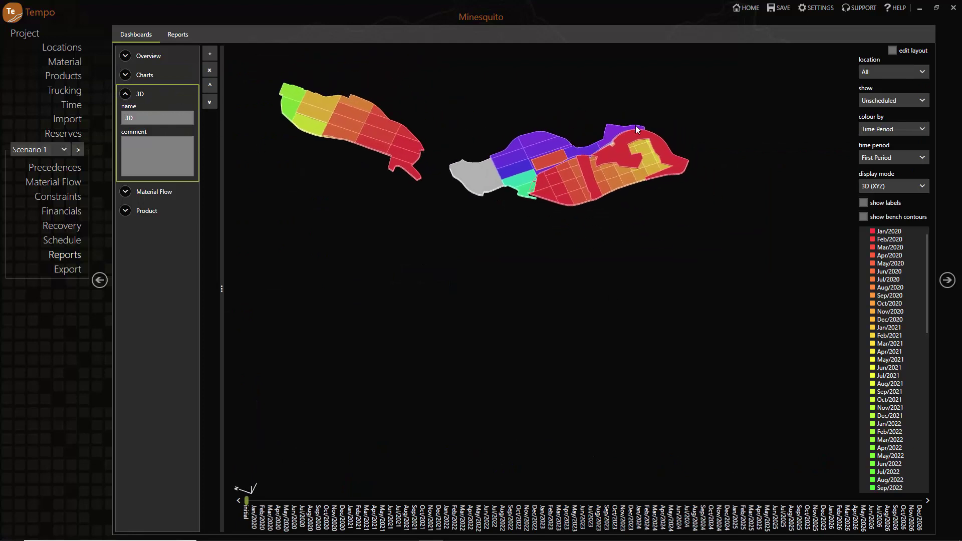
left_click(930, 504)
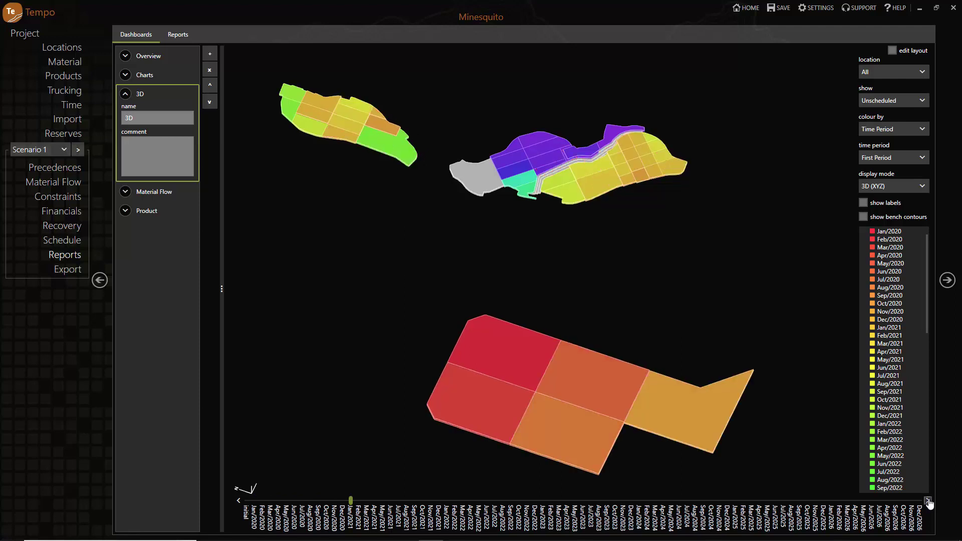
left_click_drag(726, 369, 742, 416)
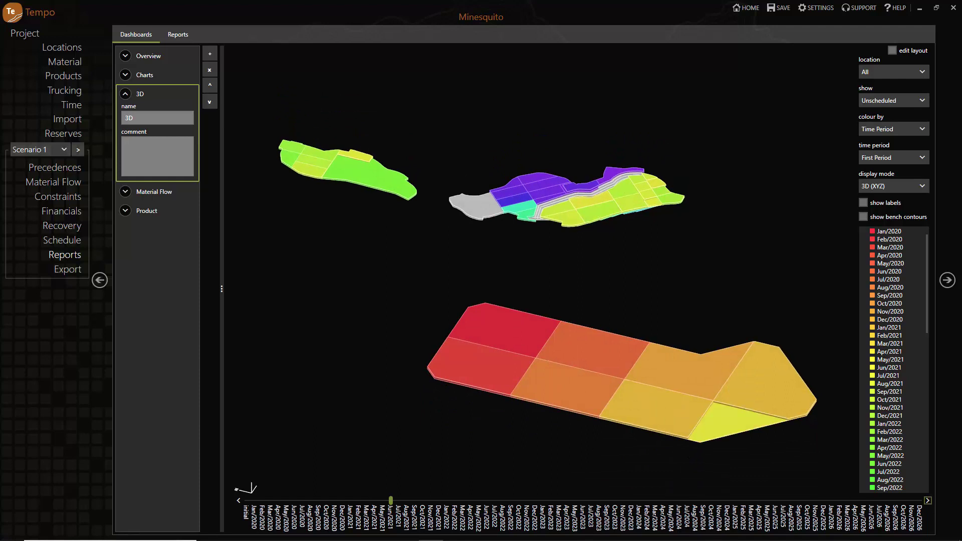
left_click_drag(376, 354, 332, 354)
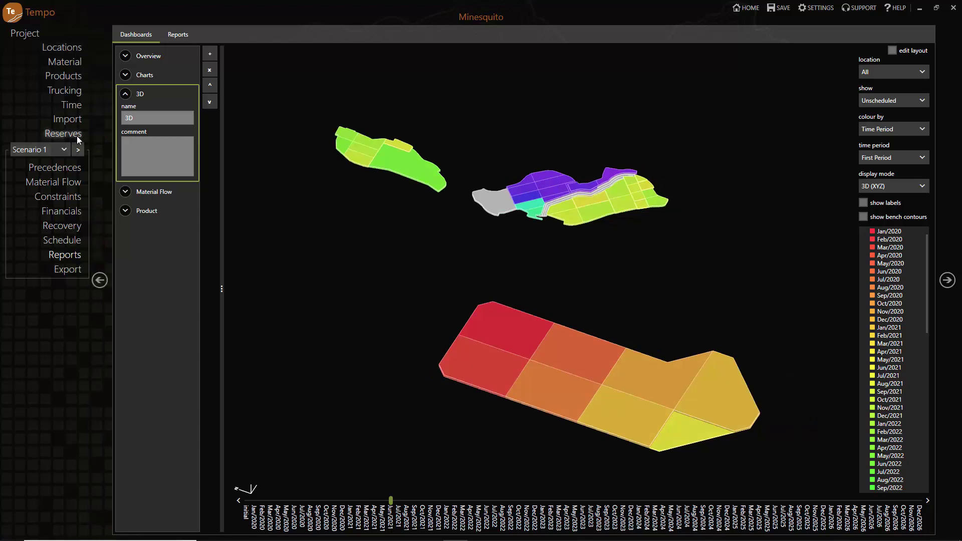
Review the dump import configuration's visualisation and reserves file setup.
left_click(67, 120)
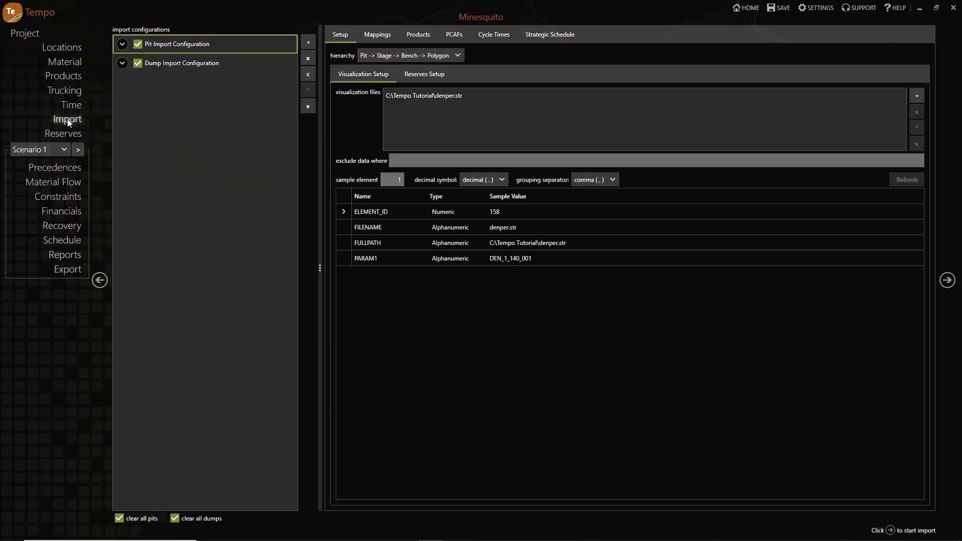
left_click(160, 62)
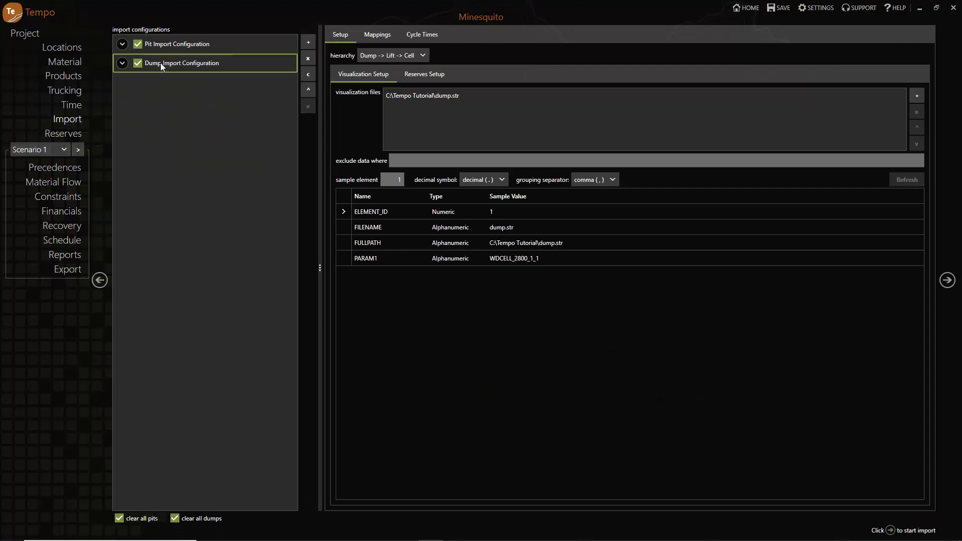
left_click(122, 63)
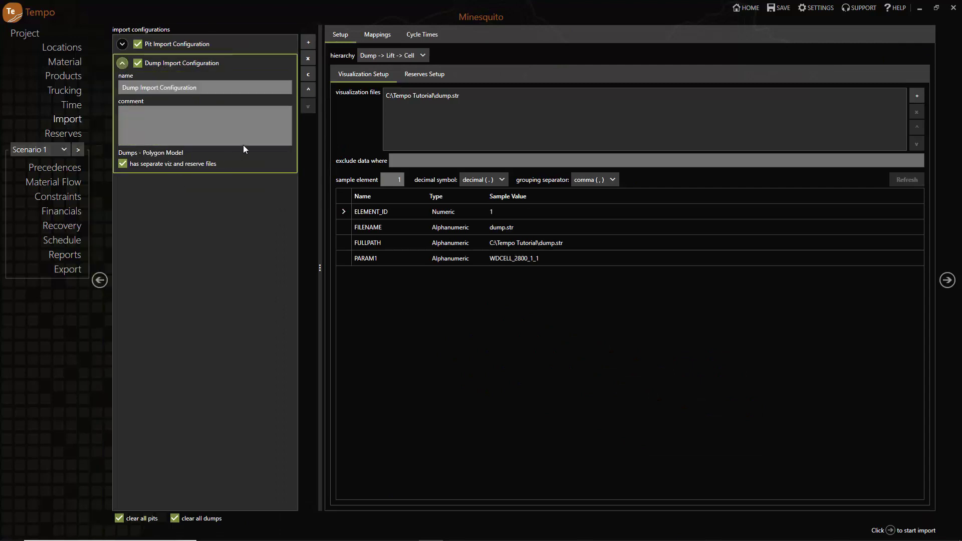
left_click(228, 88)
left_click(360, 73)
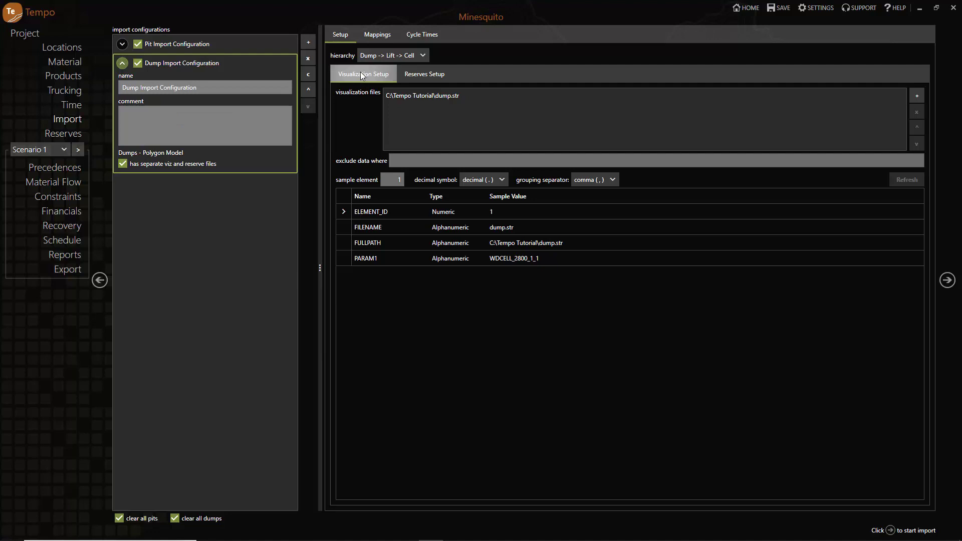
left_click(429, 74)
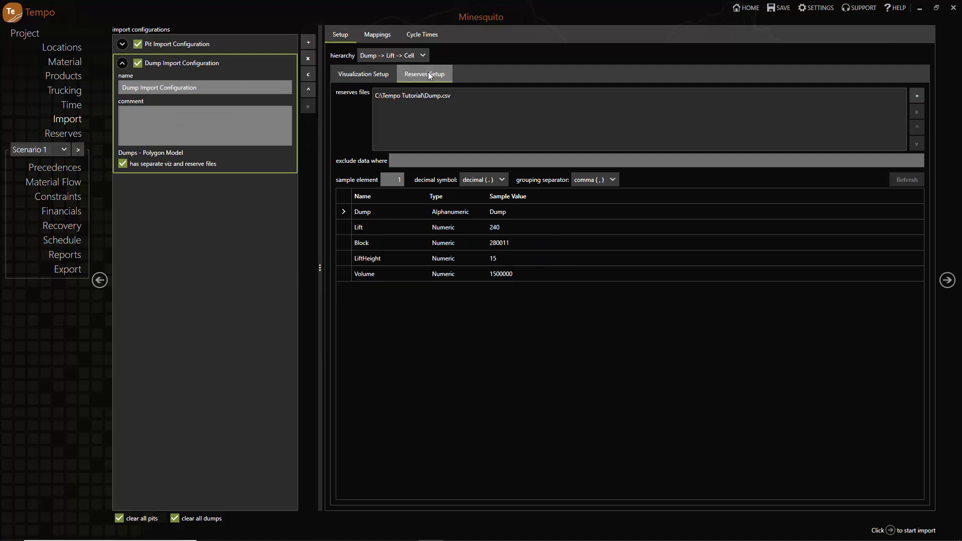
left_click(460, 98)
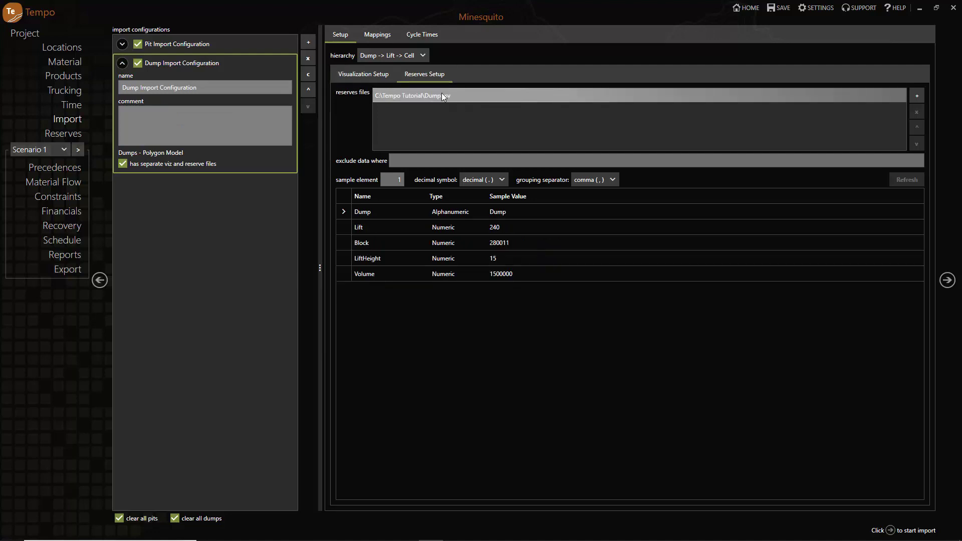
Review the dump import configuration's reserves field mappings.
left_click(374, 37)
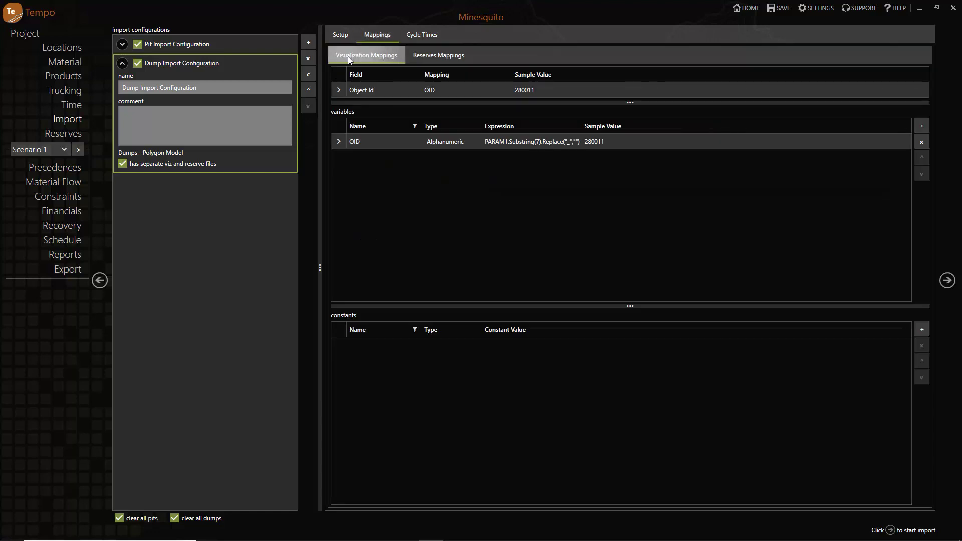
left_click(439, 56)
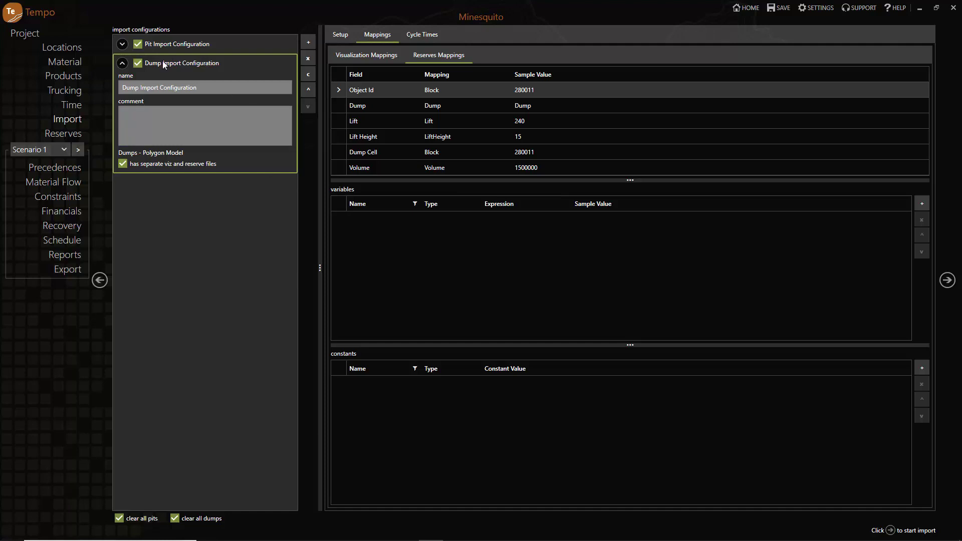
Start a new Dumps - Polygon Model import configuration, then cancel without creating it.
left_click(309, 43)
left_click(481, 231)
left_click(372, 273)
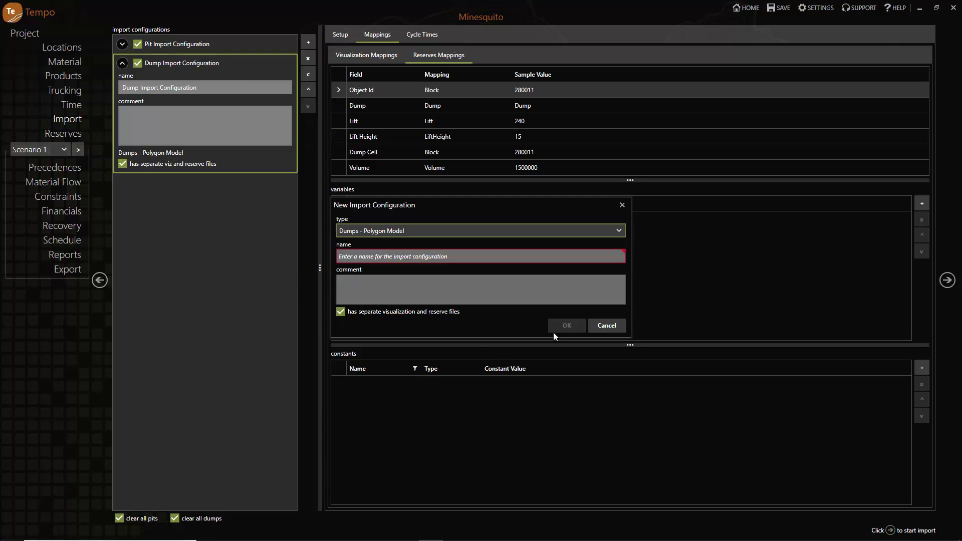
left_click(607, 326)
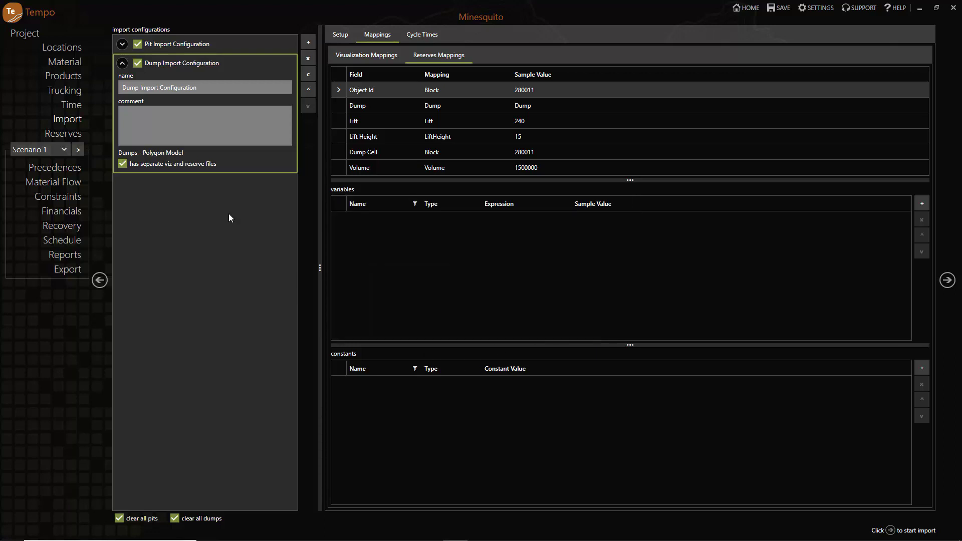
Show the reserves haulage route from the pit block to the dump, 25.52-minute cycle.
left_click(69, 134)
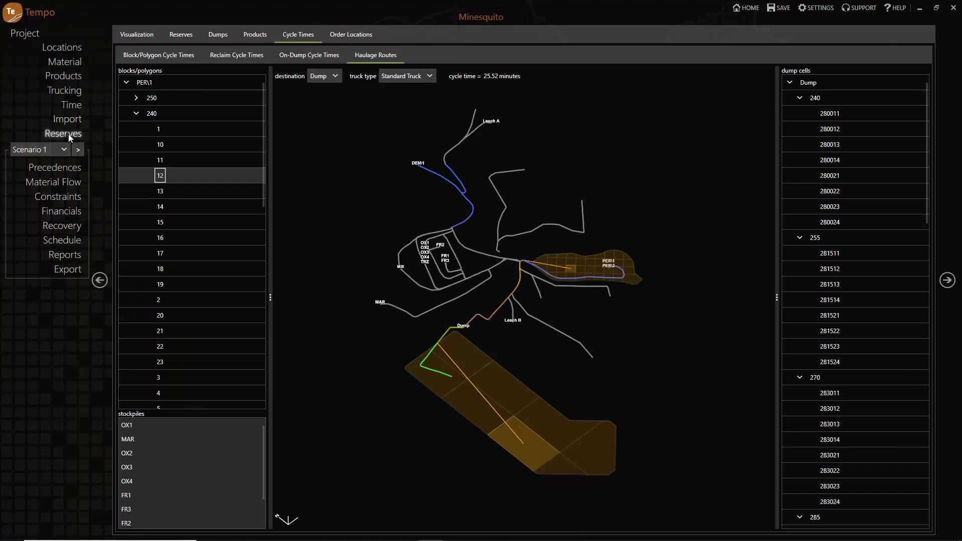
scroll(462, 282, "up", 1)
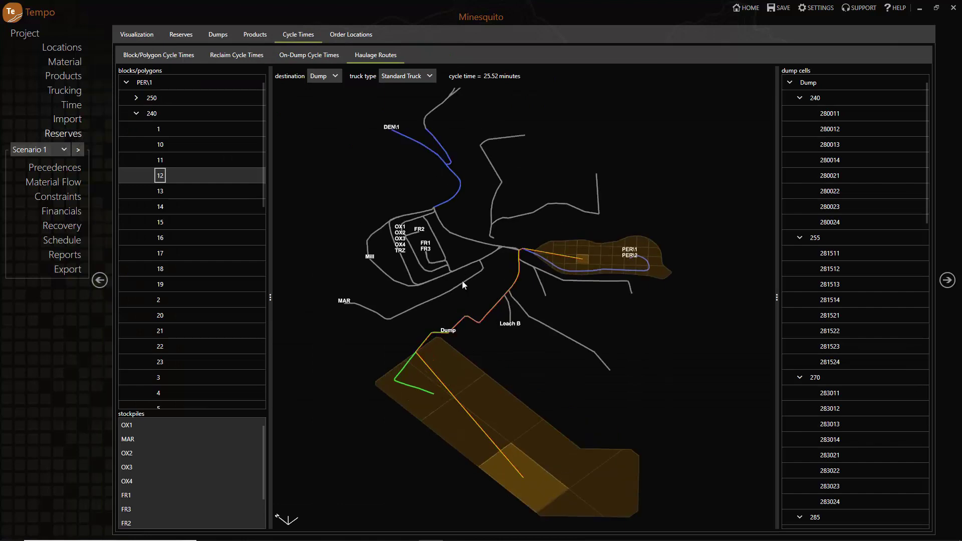
scroll(586, 265, "down", 1)
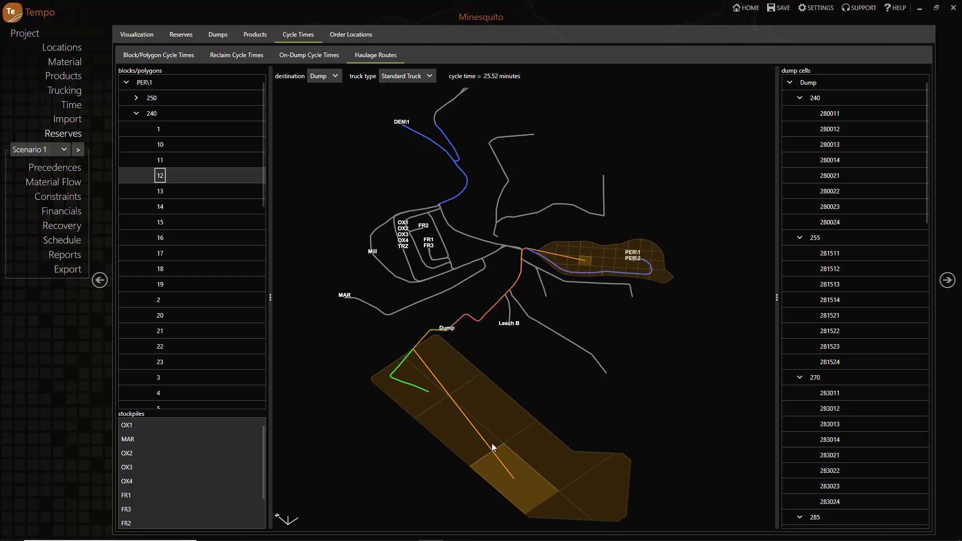
middle_click_drag(519, 488, 617, 409)
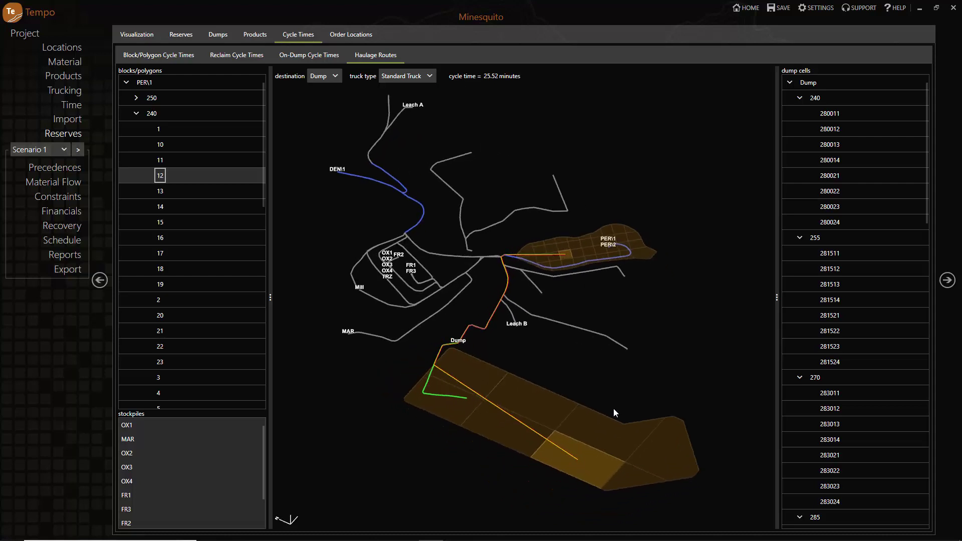
View the trucking haulage strings loaded from C:\Tempo Tutorial\haulage.str.
left_click(71, 88)
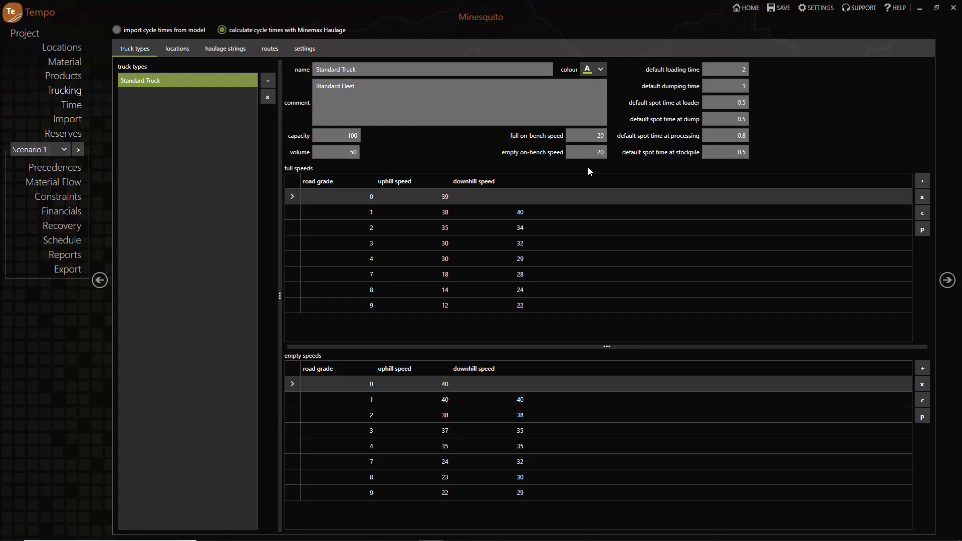
left_click(225, 48)
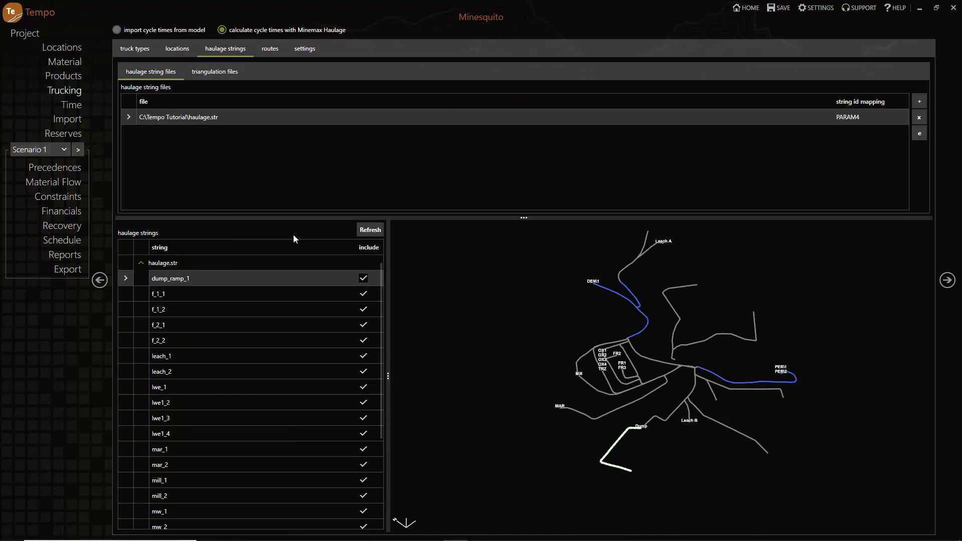
Check the dump volumes report of 1,500,000 per cell, then return to haulage cycle times.
left_click(72, 134)
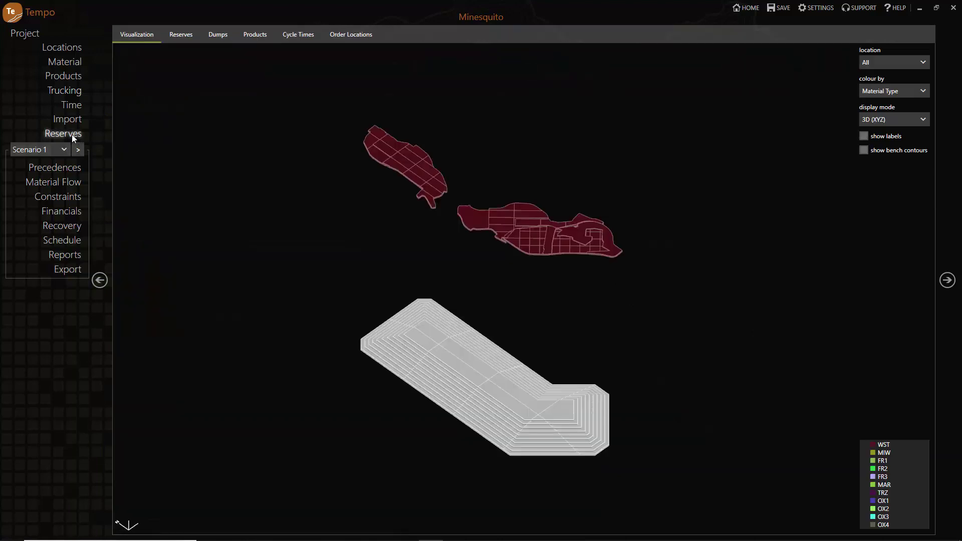
left_click(219, 33)
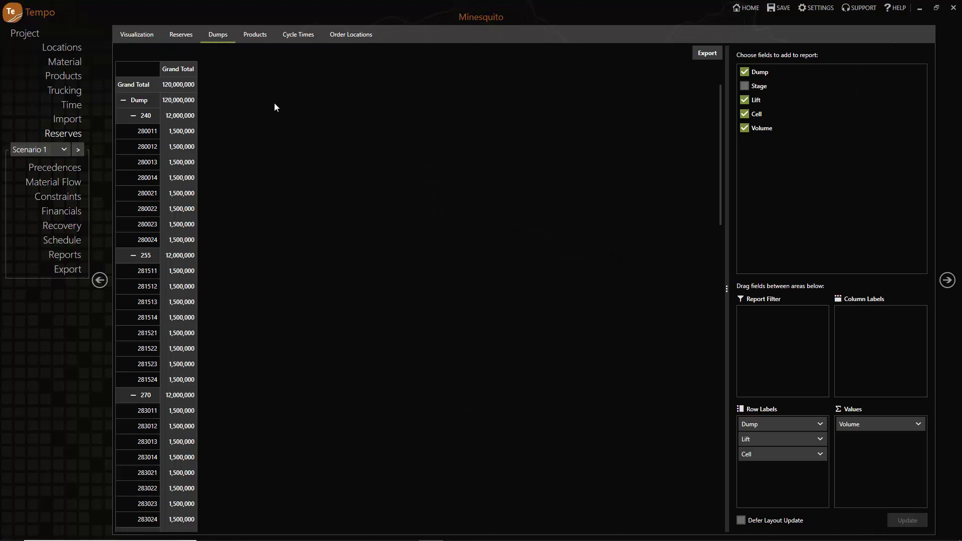
left_click(298, 34)
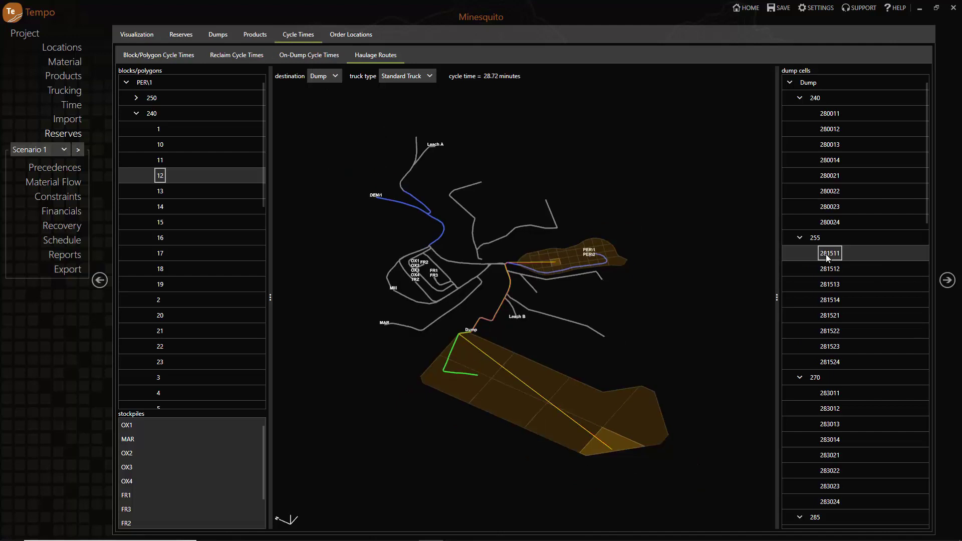
Show the haulage routes to dump cells 281512 and 281514 (18.46-minute cycle).
left_click(826, 269)
left_click(830, 299)
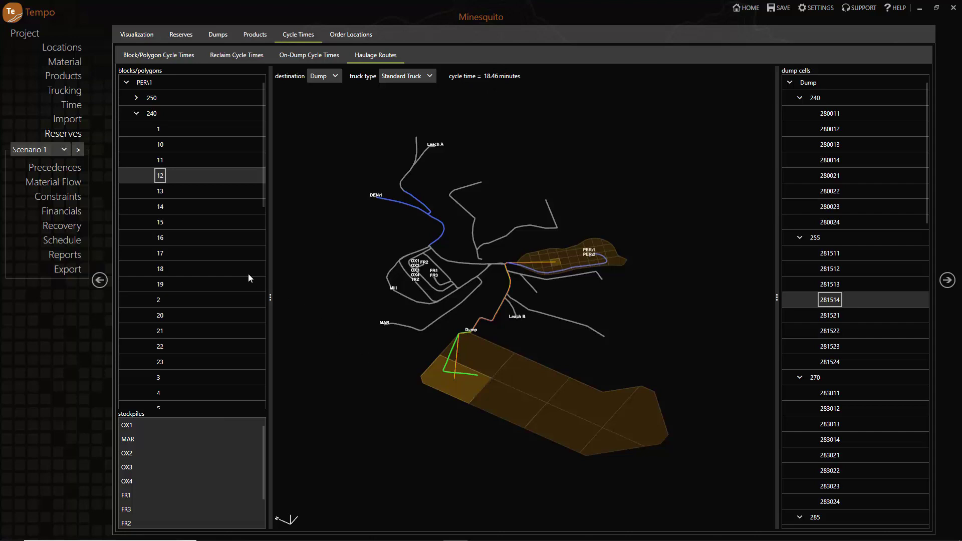
Set the On-Dump intra-lift precedence type to Manual.
left_click(73, 167)
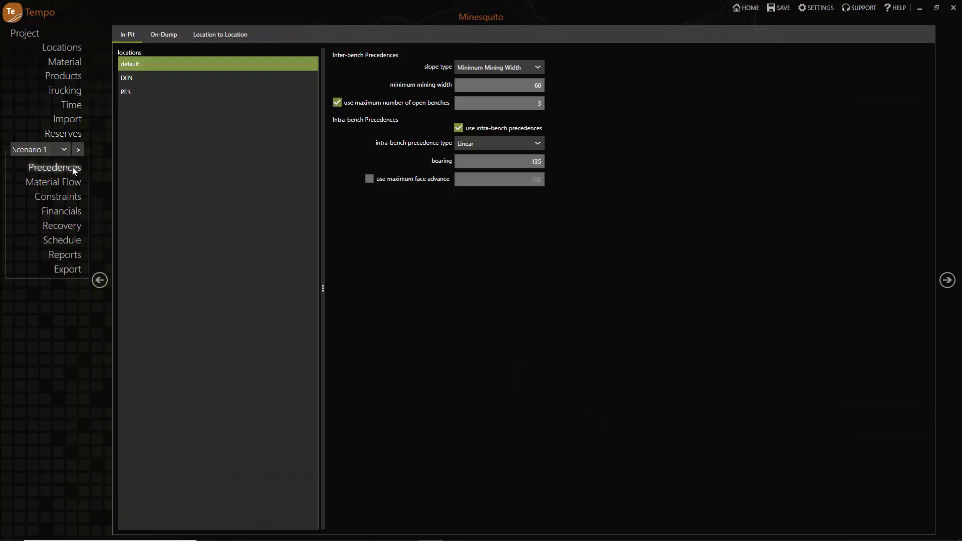
left_click(163, 34)
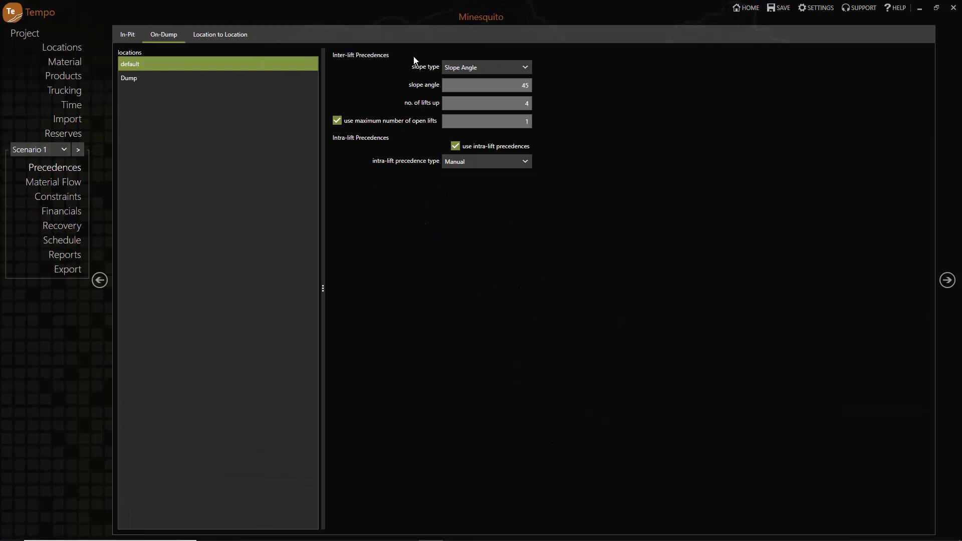
left_click(525, 162)
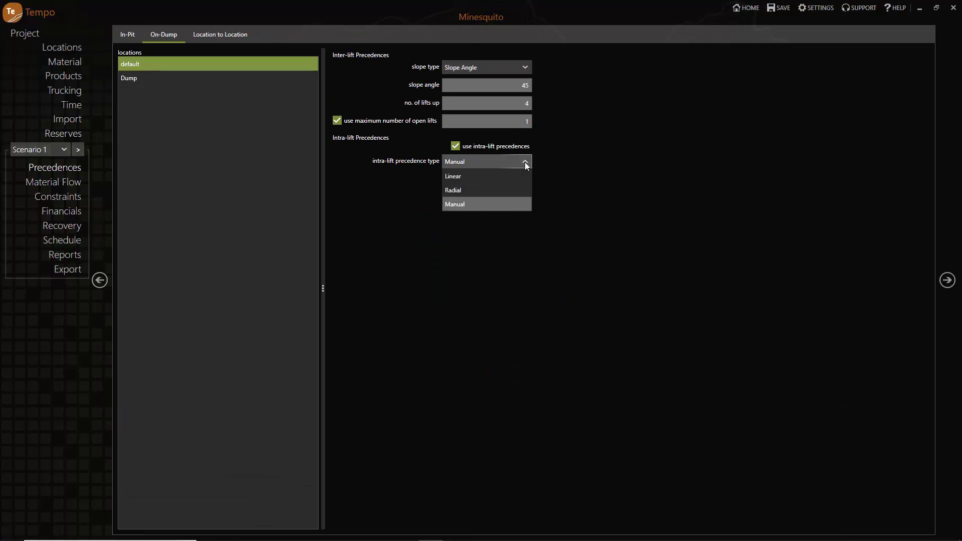
left_click(459, 207)
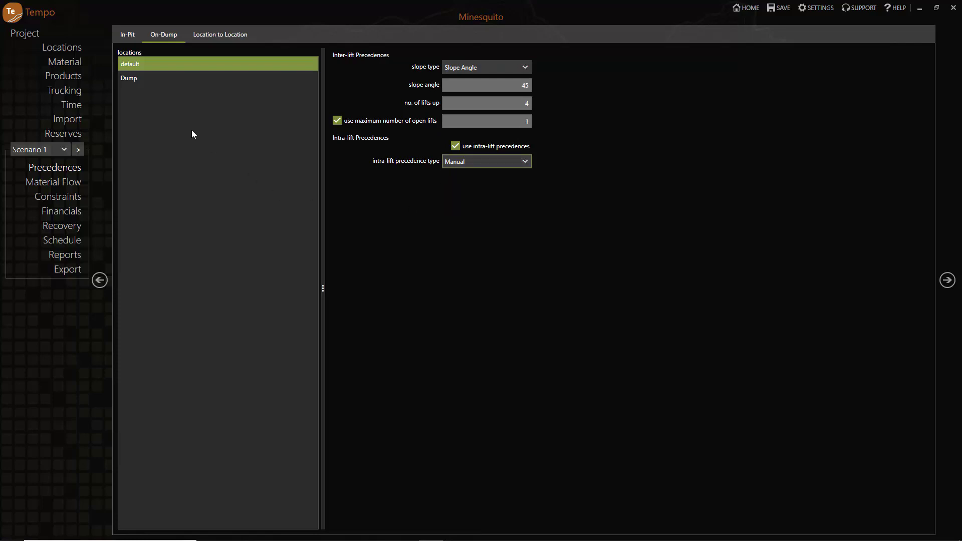
Sequence every cell of the Dump's 375 lift manually, top cells first, bottom diamond last.
left_click(139, 79)
left_click(351, 78)
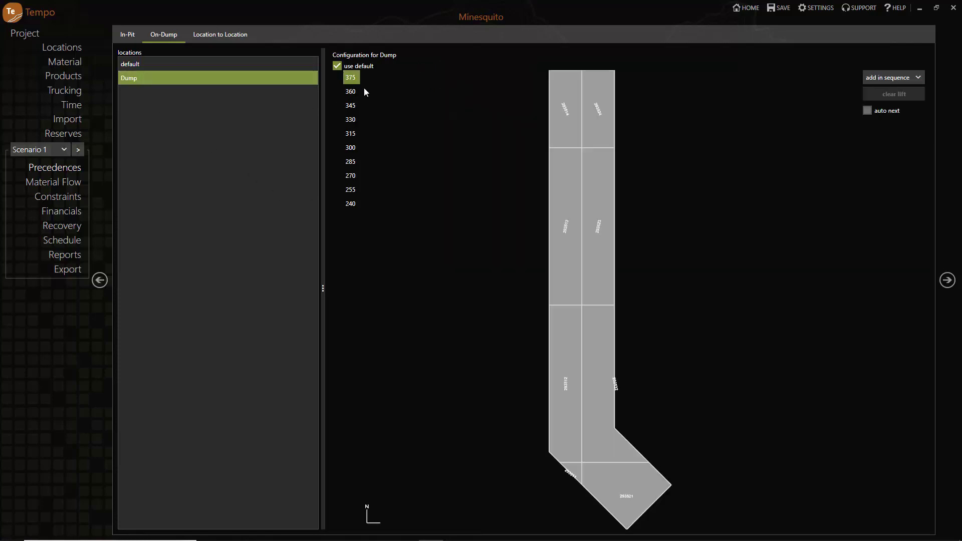
left_click(568, 123)
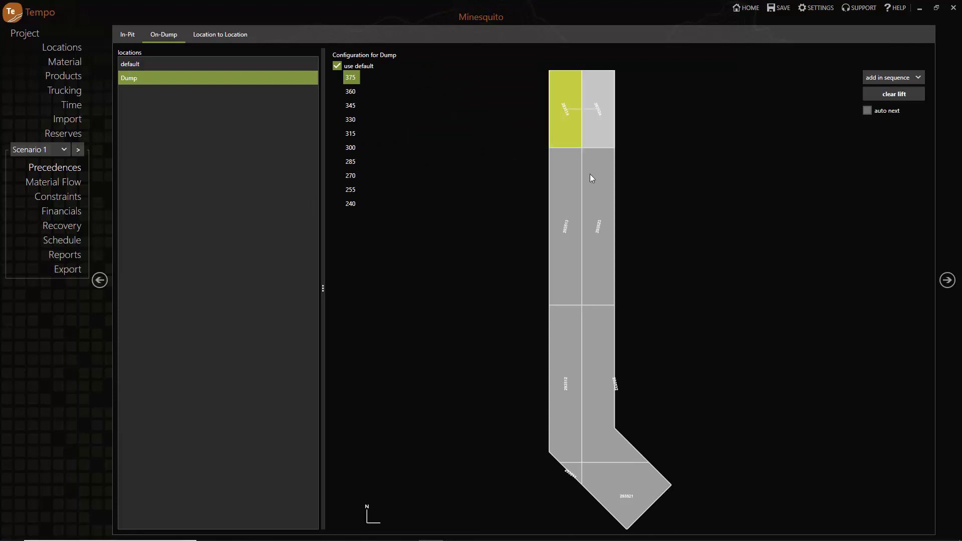
left_click(577, 209)
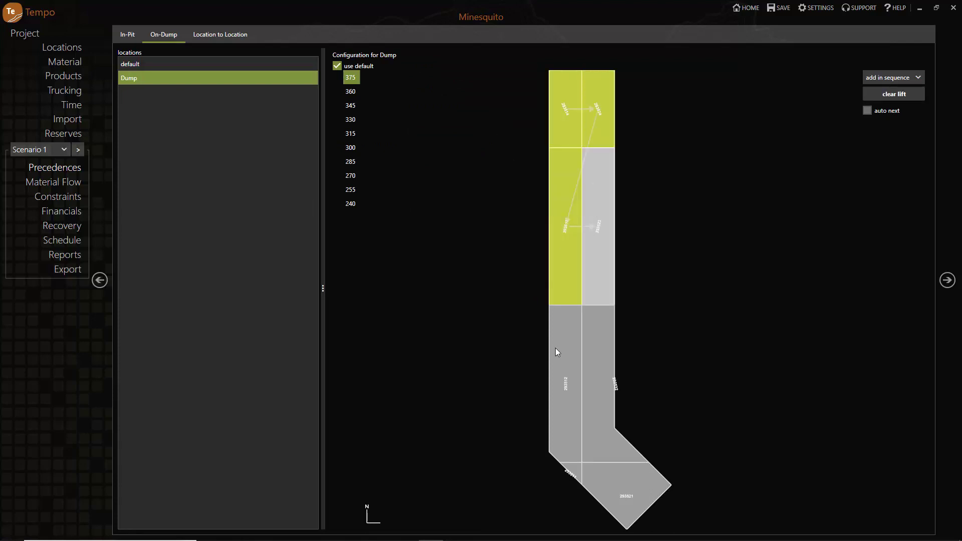
left_click(598, 226)
left_click(566, 377)
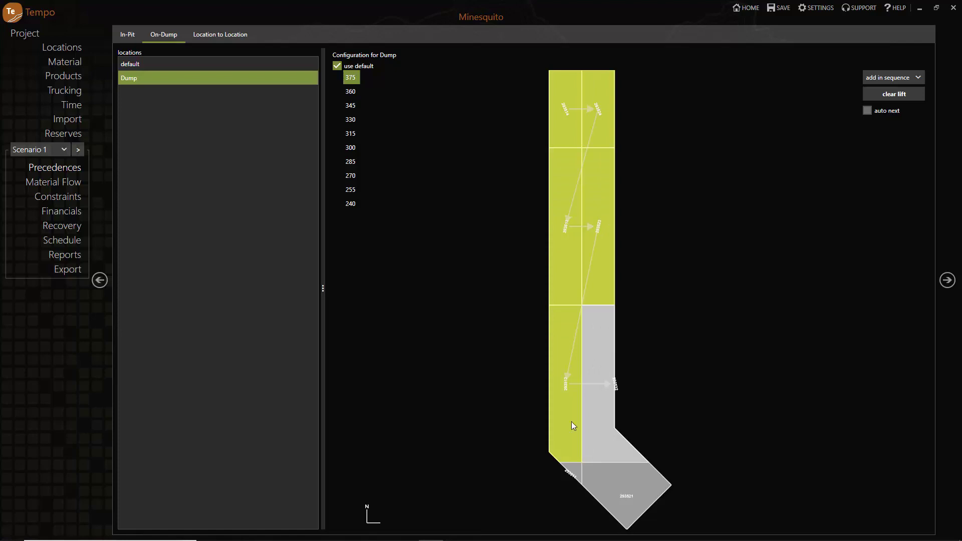
left_click(599, 376)
left_click(576, 477)
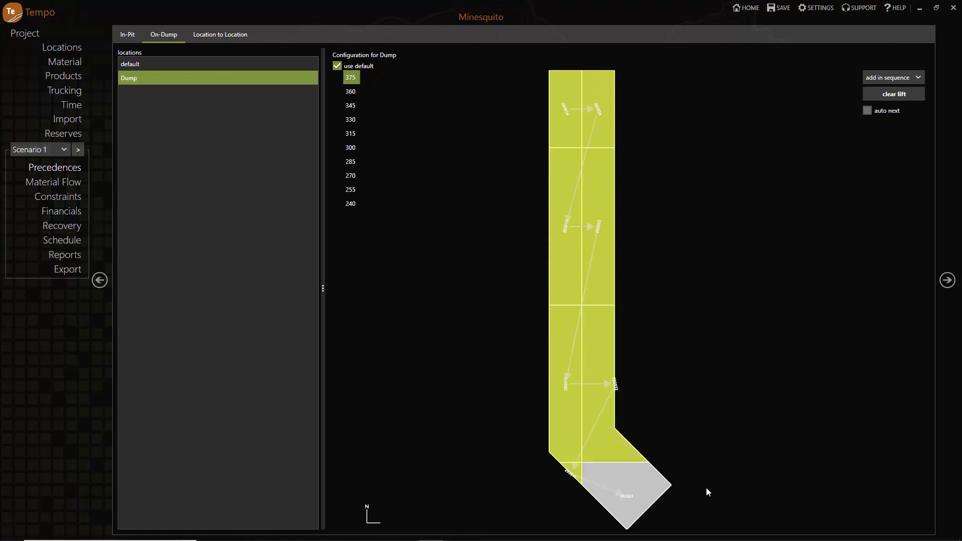
left_click(626, 492)
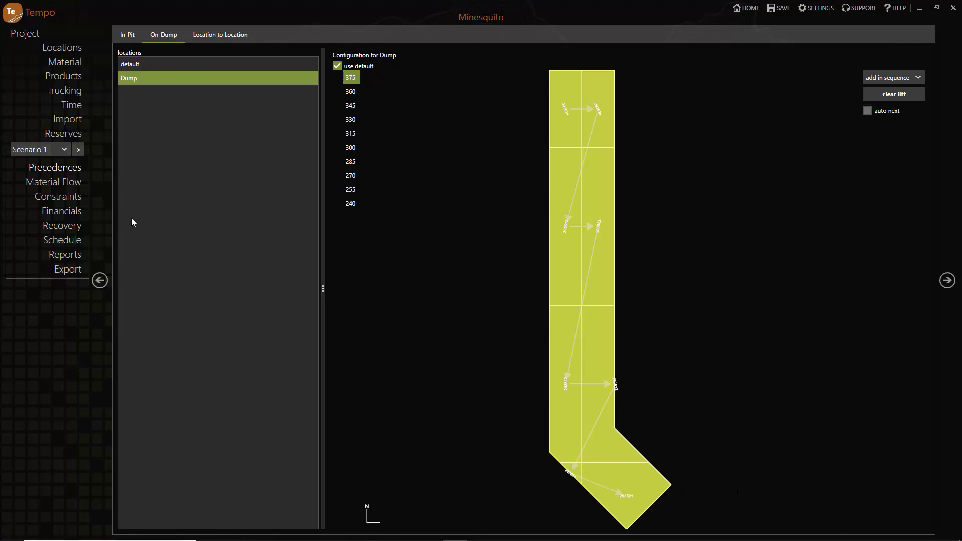
Review mining, processing and trucking constraints, then move to the financial settings.
left_click(58, 196)
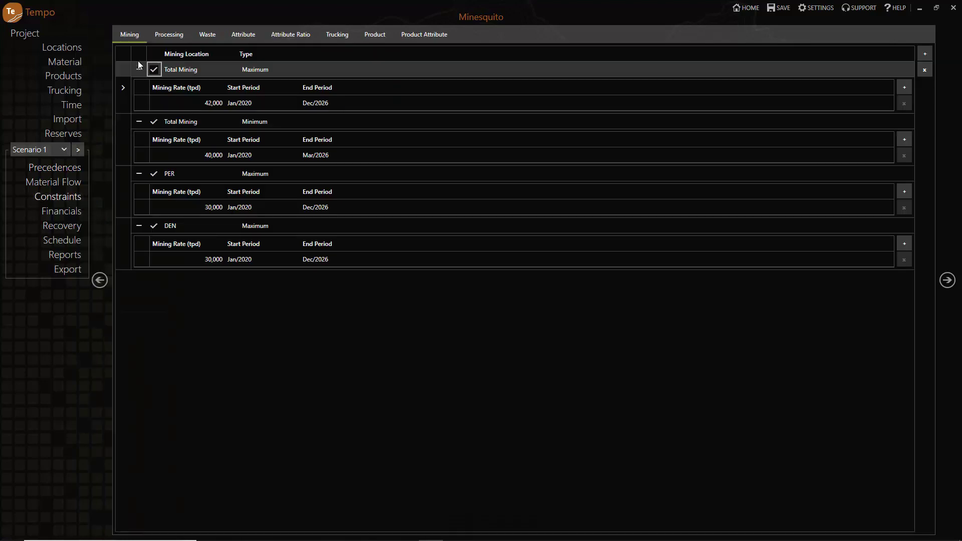
left_click(169, 34)
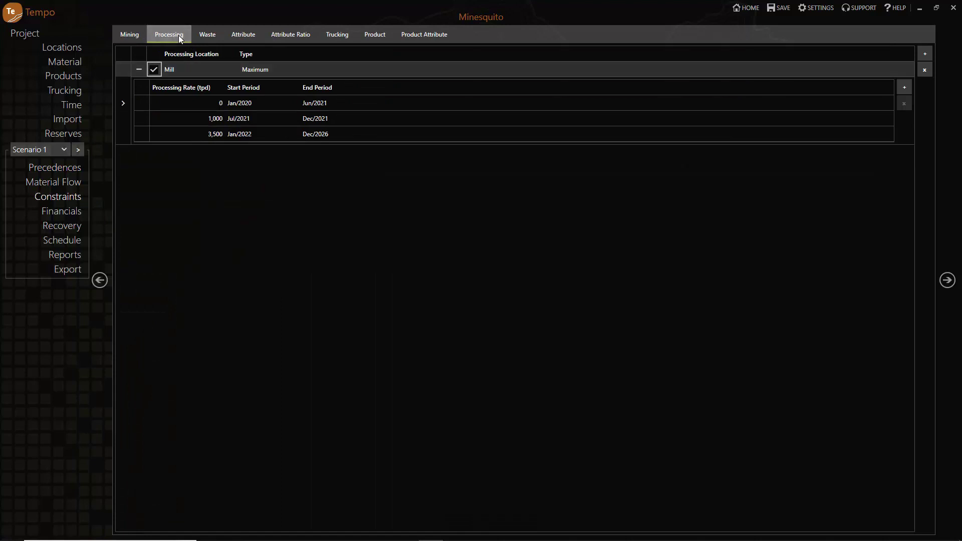
left_click(341, 36)
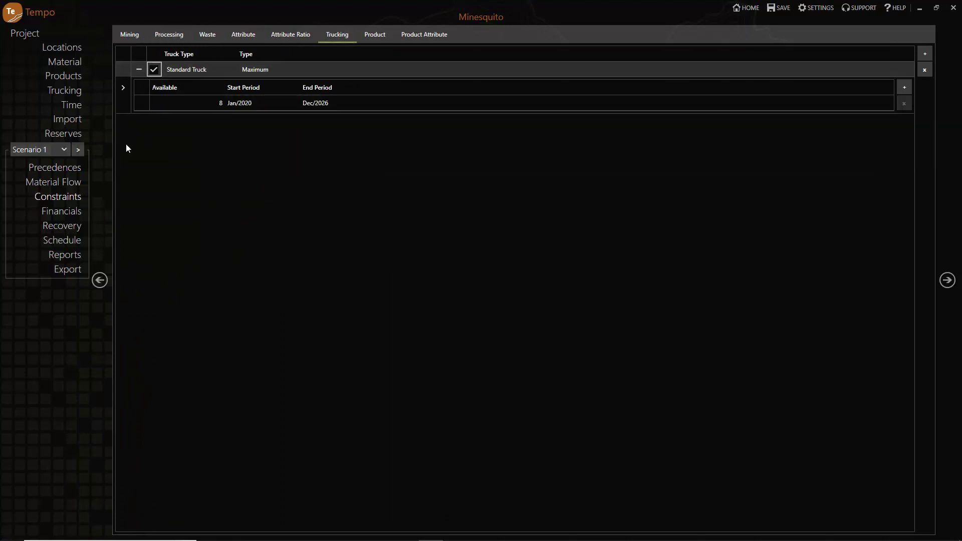
left_click(73, 210)
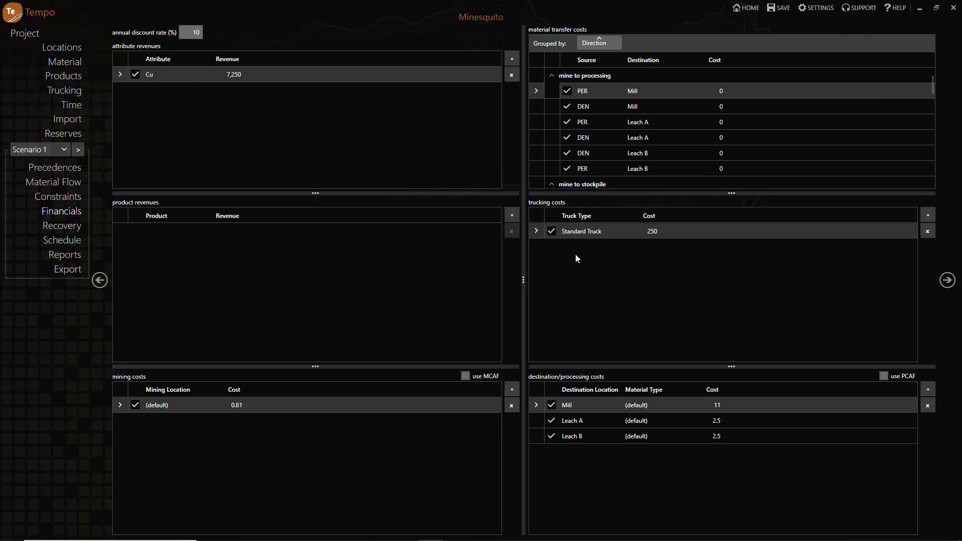
Show the copper recovery table: 92% at the Mill, 60% at Leach A and B.
left_click(75, 224)
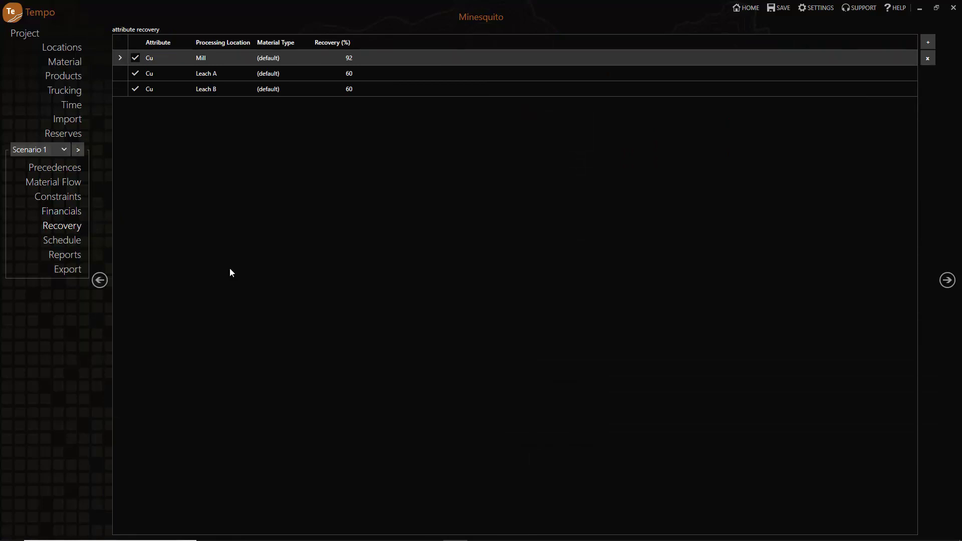
Show the Schedule setup: optimize mode, sliding window 8, tolerance 1%, model summary.
left_click(73, 240)
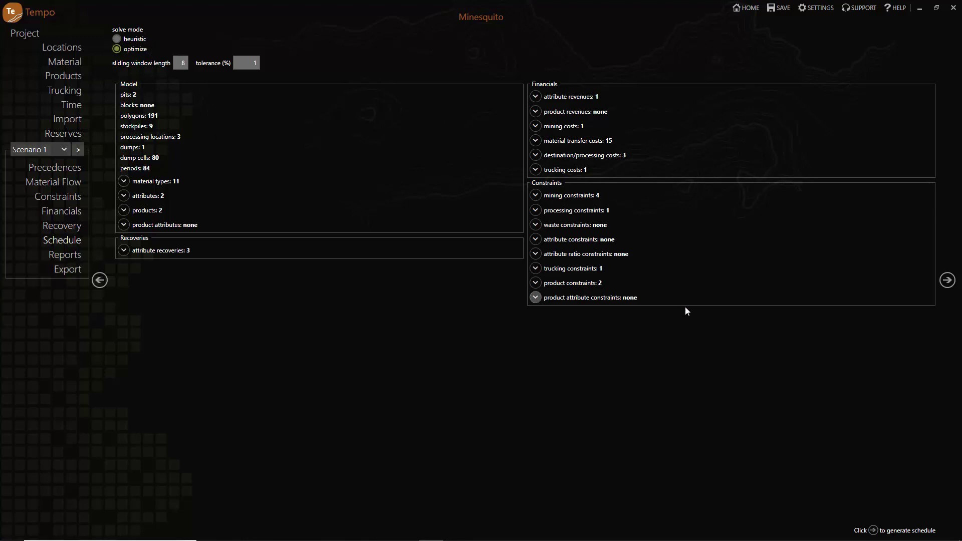
Generate the optimized schedule and land on the Reports 3D dashboard coloured by period.
left_click(947, 280)
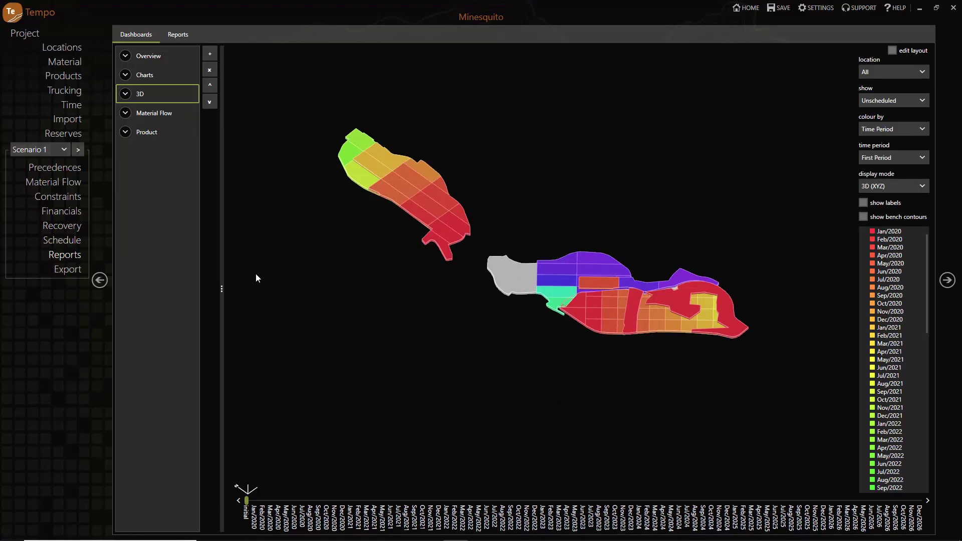
Show the material charts with constraint limits overlaid, then the Standard Truck trucking chart.
left_click(140, 74)
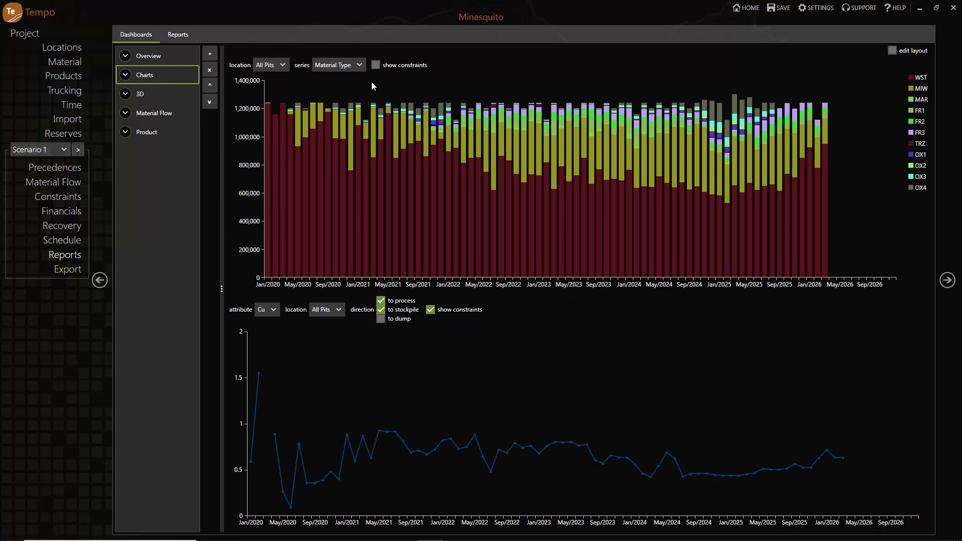
left_click(376, 65)
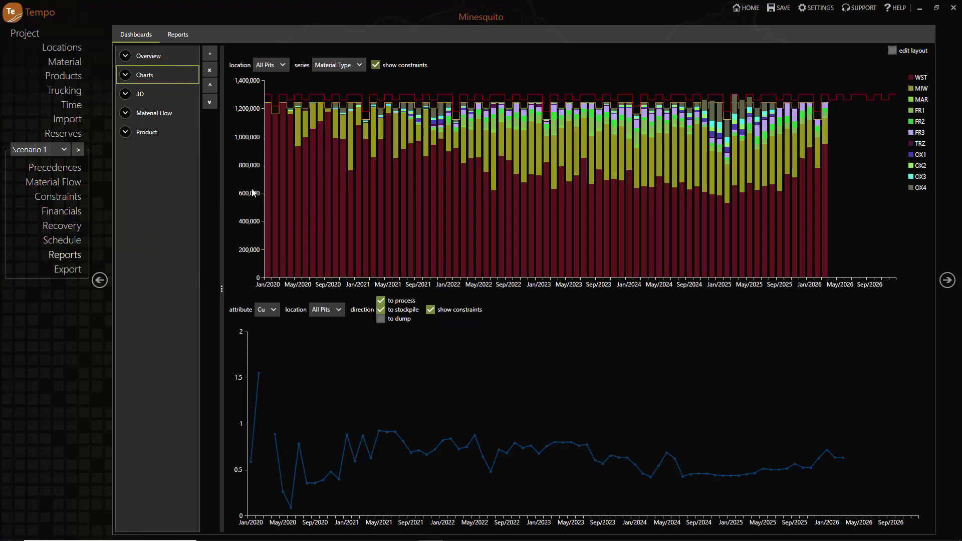
left_click(178, 34)
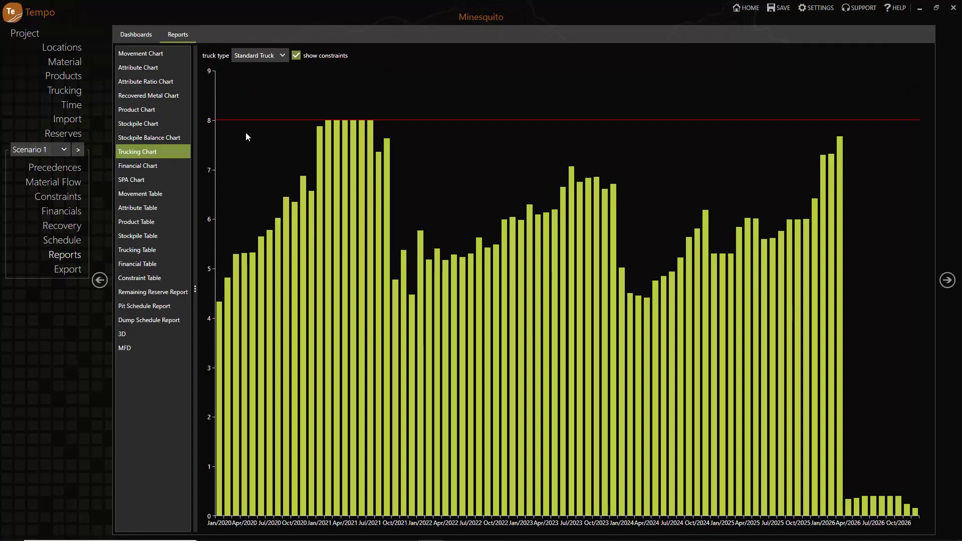
Step the 3D schedule forward period by period to watch the dump cells fill.
left_click(135, 335)
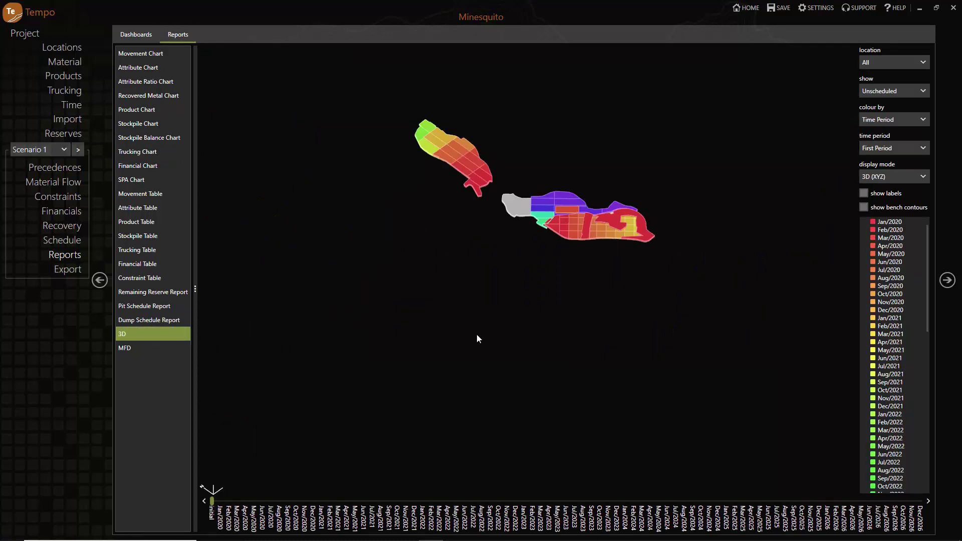
left_click(929, 501)
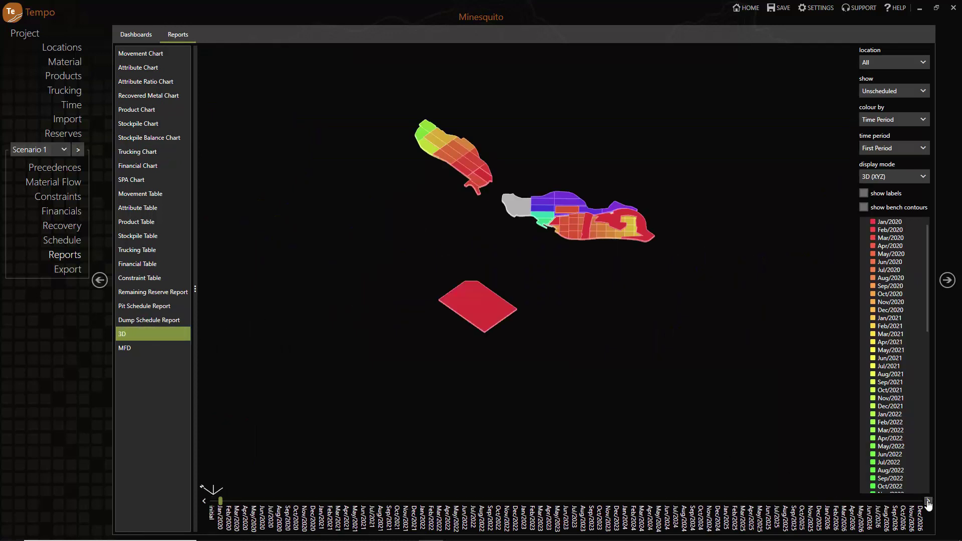
left_click(927, 501)
left_click(928, 501)
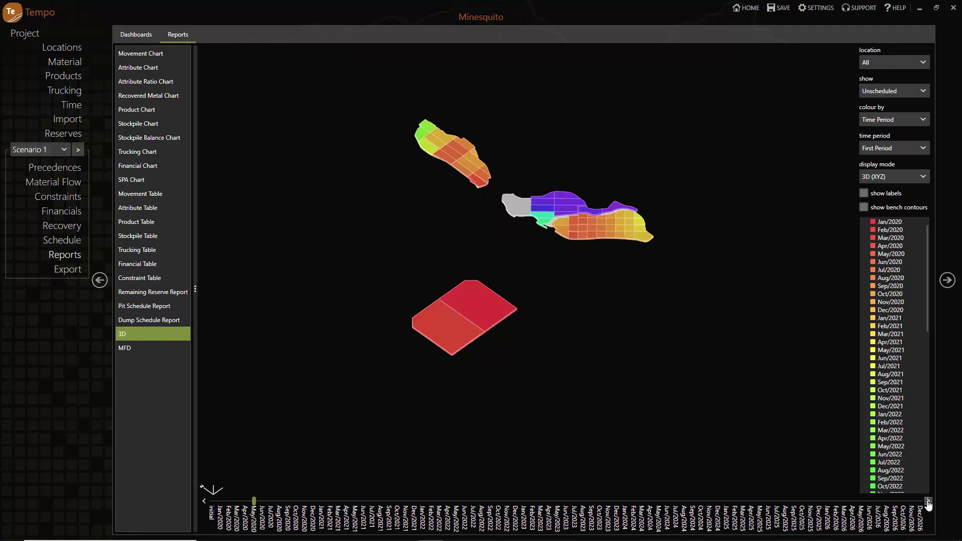
left_click(928, 501)
left_click(928, 501)
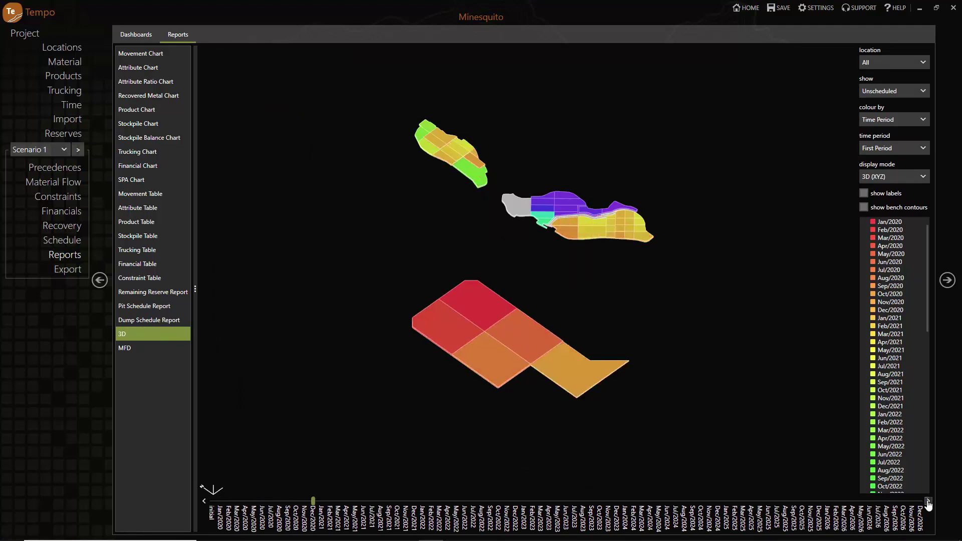
left_click(928, 500)
left_click(928, 501)
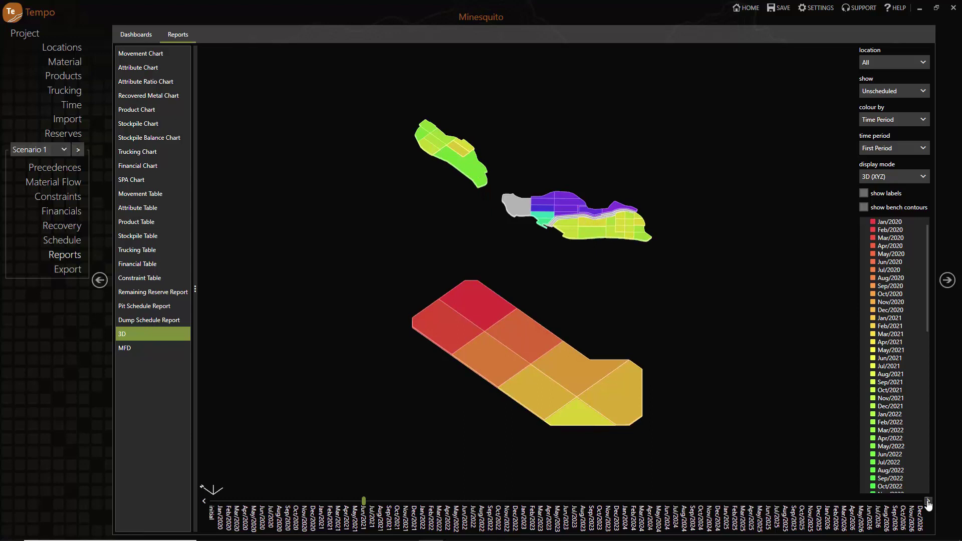
left_click(928, 501)
left_click(929, 501)
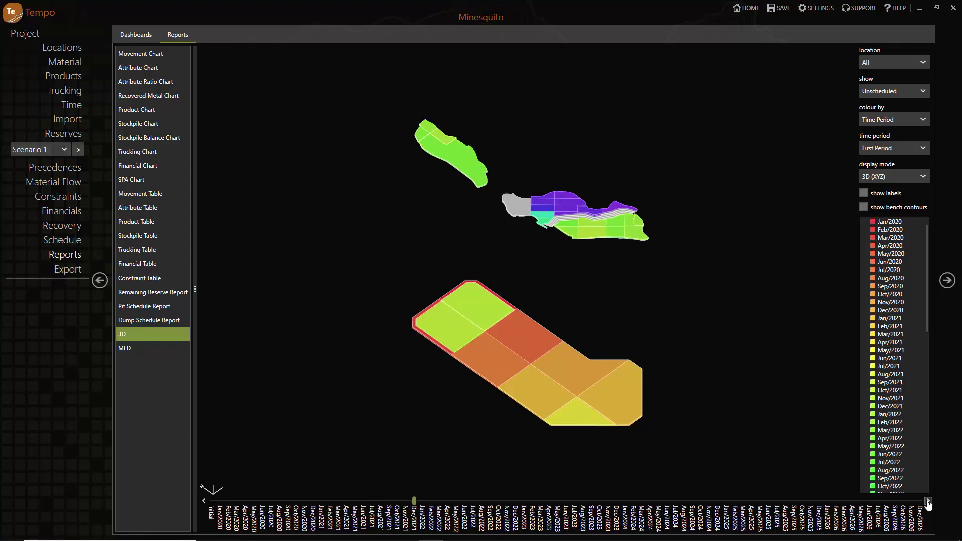
Show the Dump Schedule Report: 34,497,788 total across lifts 240, 255, 270 by month.
left_click(162, 321)
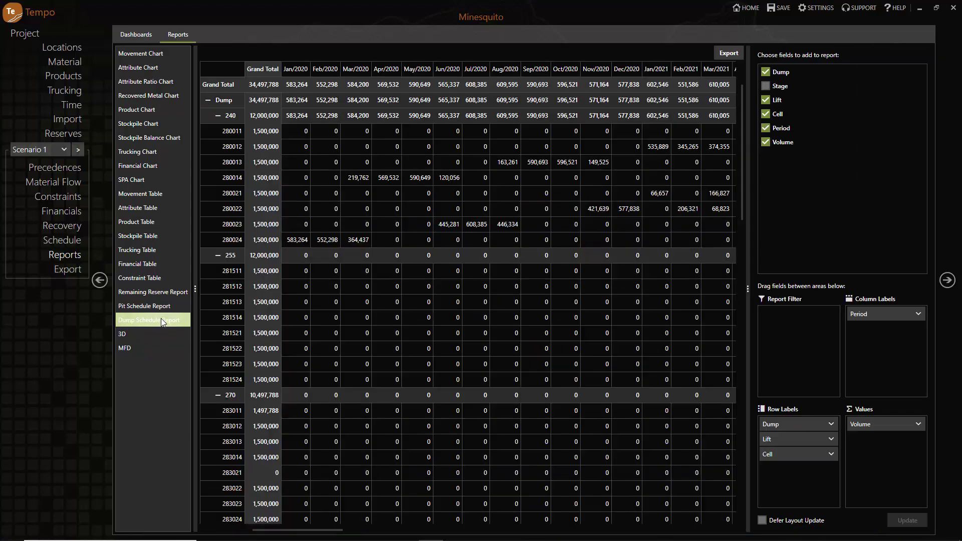